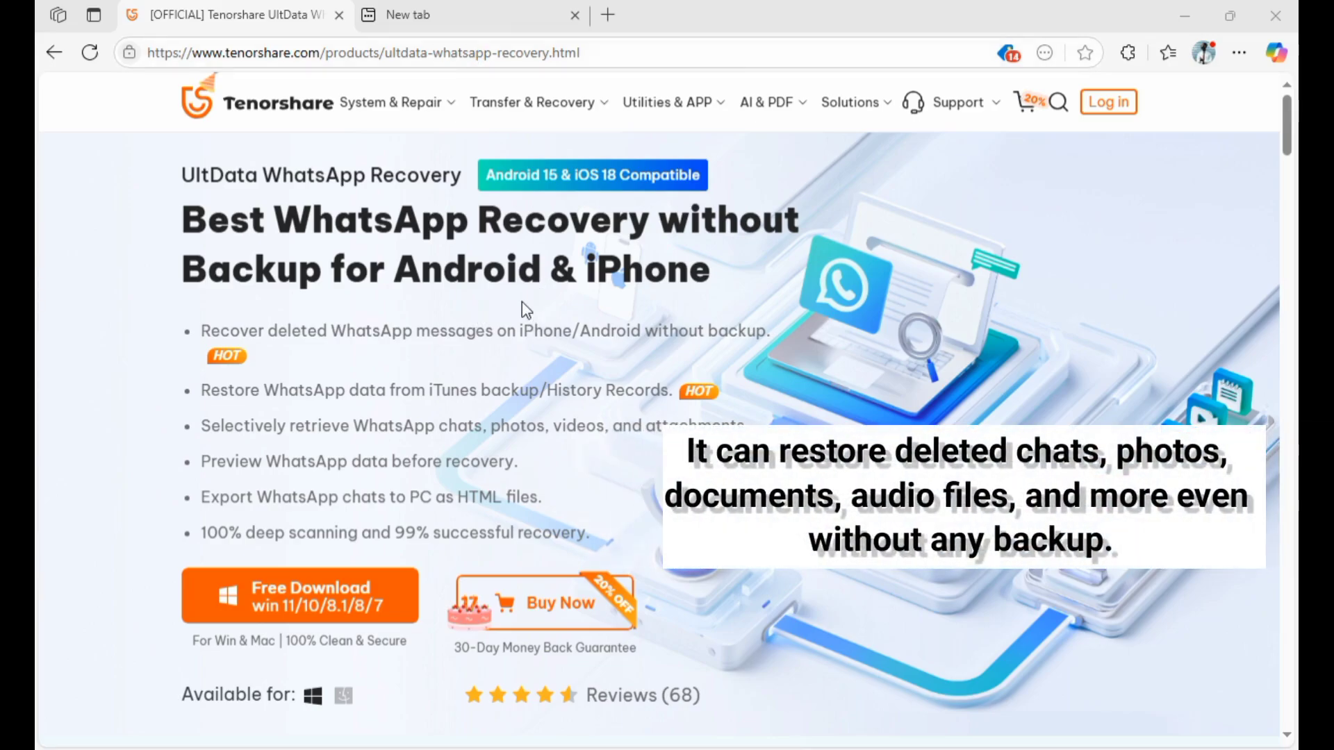
# Step: Scroll up and down through the UltData WhatsApp Recovery product page in Edge
pyautogui.scroll(-10, 522, 302)
pyautogui.scroll(10, 522, 301)
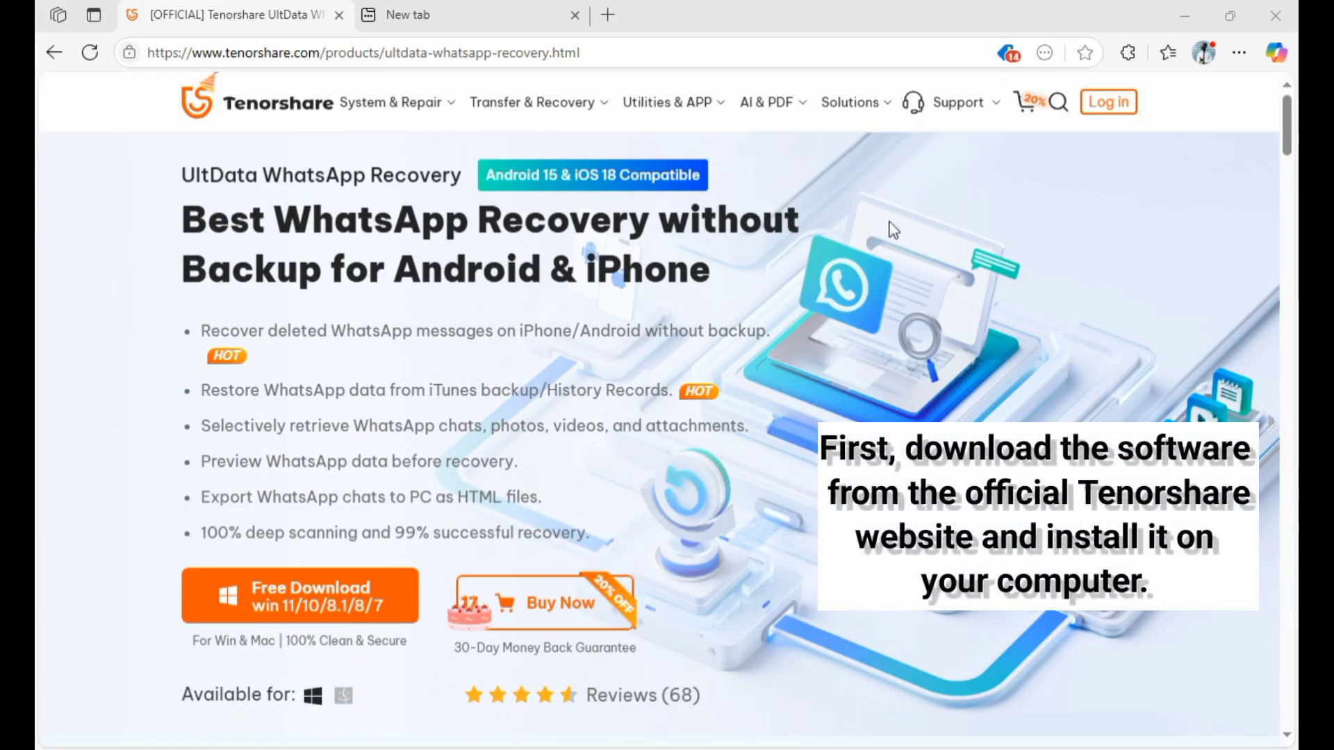
pyautogui.scroll(-5, 877, 223)
pyautogui.scroll(5, 877, 223)
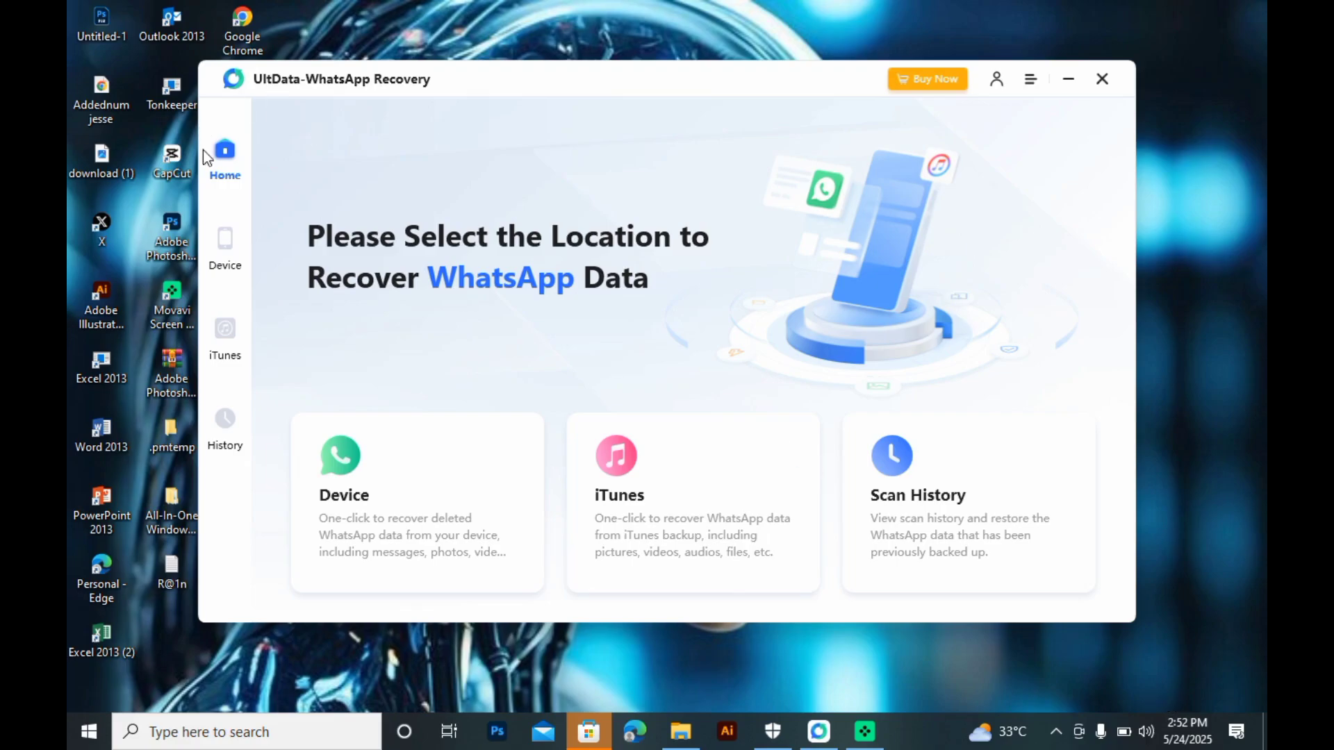
# Step: Choose Device recovery and select Android to connect the Infinix X6816 phone
pyautogui.click(224, 243)
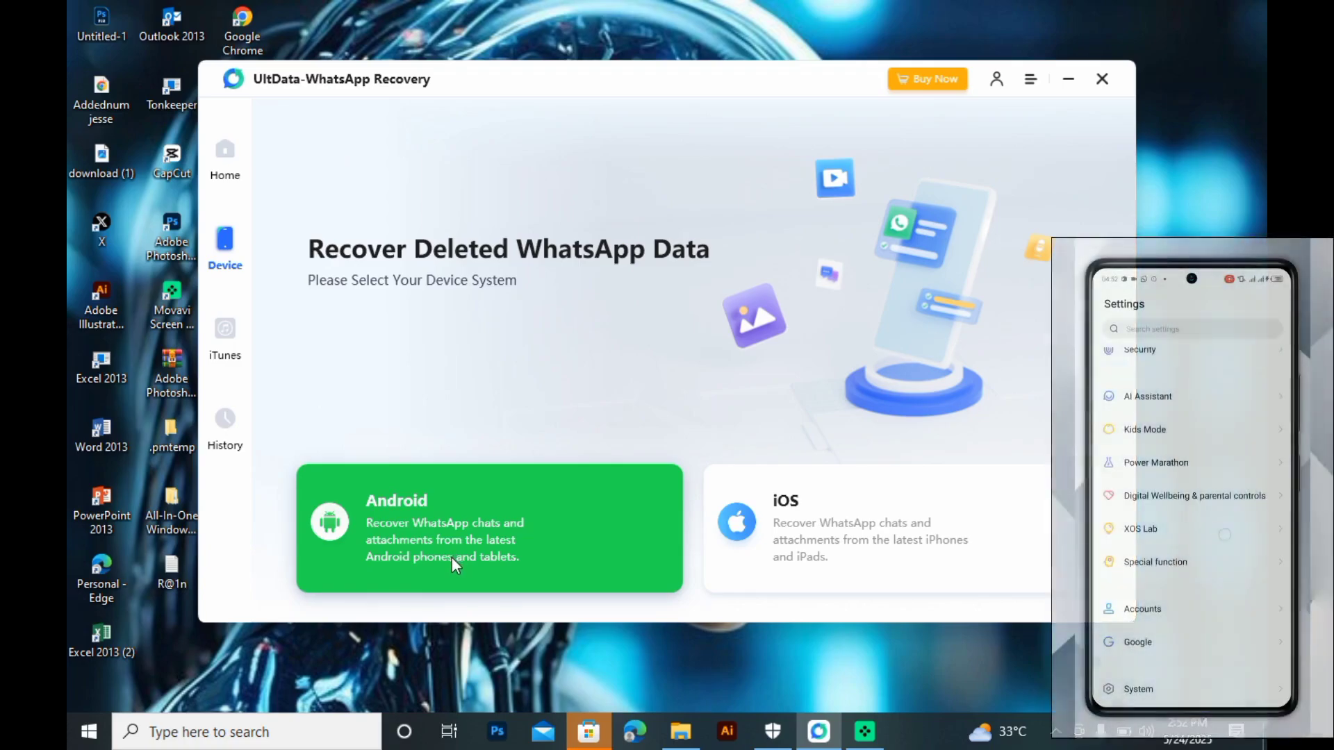
pyautogui.click(452, 558)
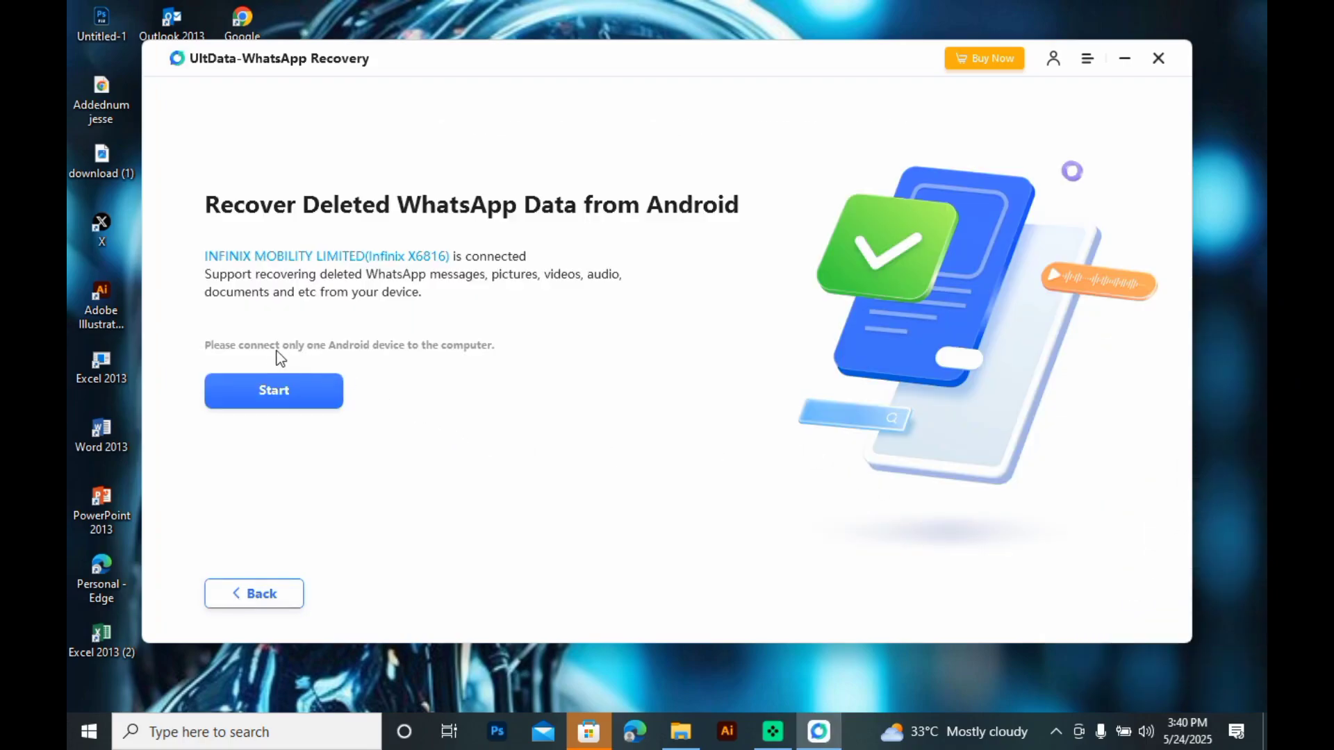
# Step: Start the scan, acknowledge the WhatsApp login reminder and confirm WhatsApp is backed up
pyautogui.click(258, 391)
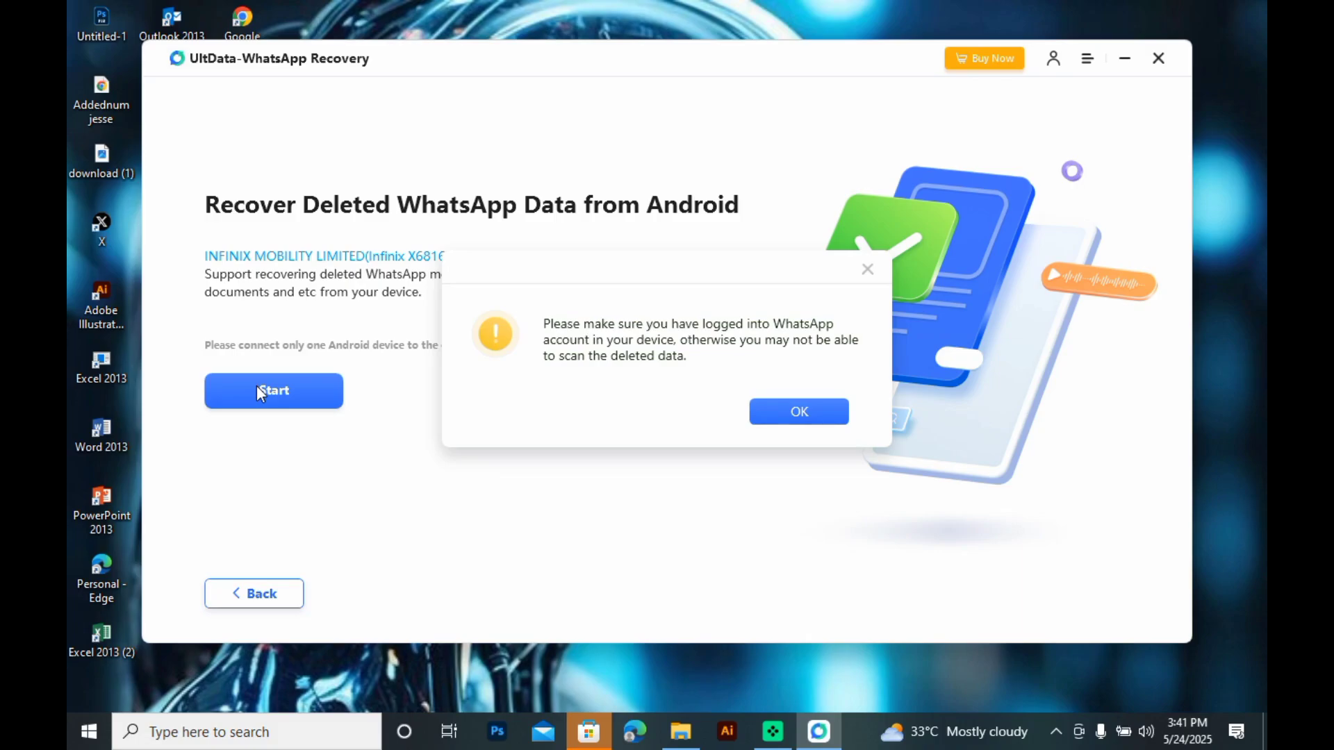
pyautogui.click(816, 417)
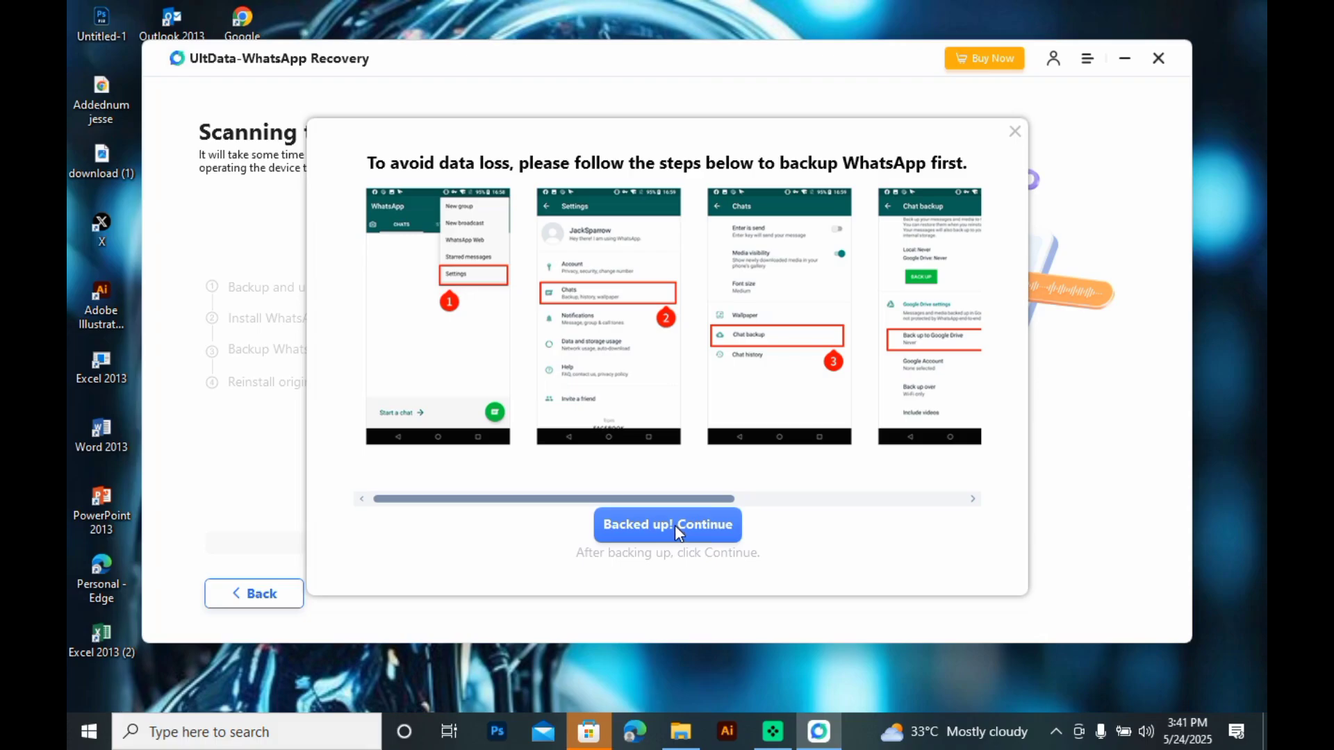
pyautogui.click(675, 524)
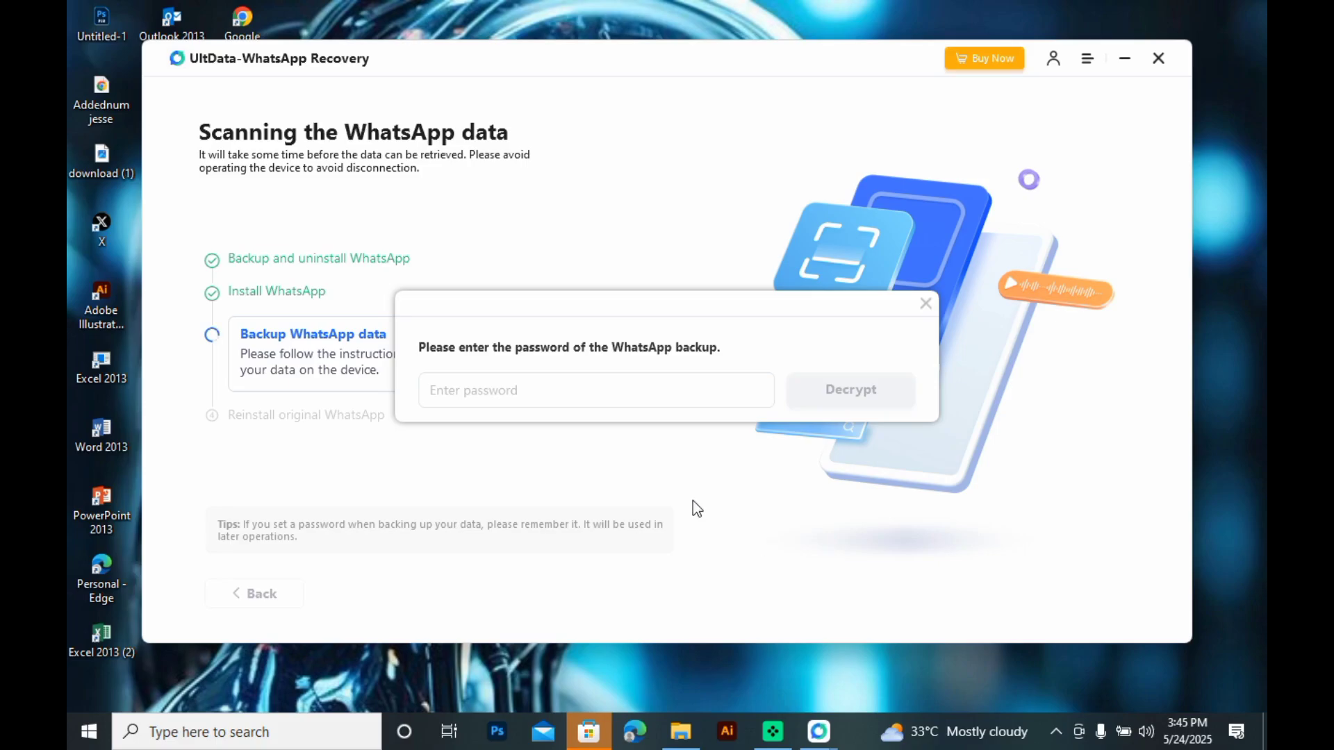
# Step: Enter the WhatsApp backup password and decrypt the backup
pyautogui.click(524, 387)
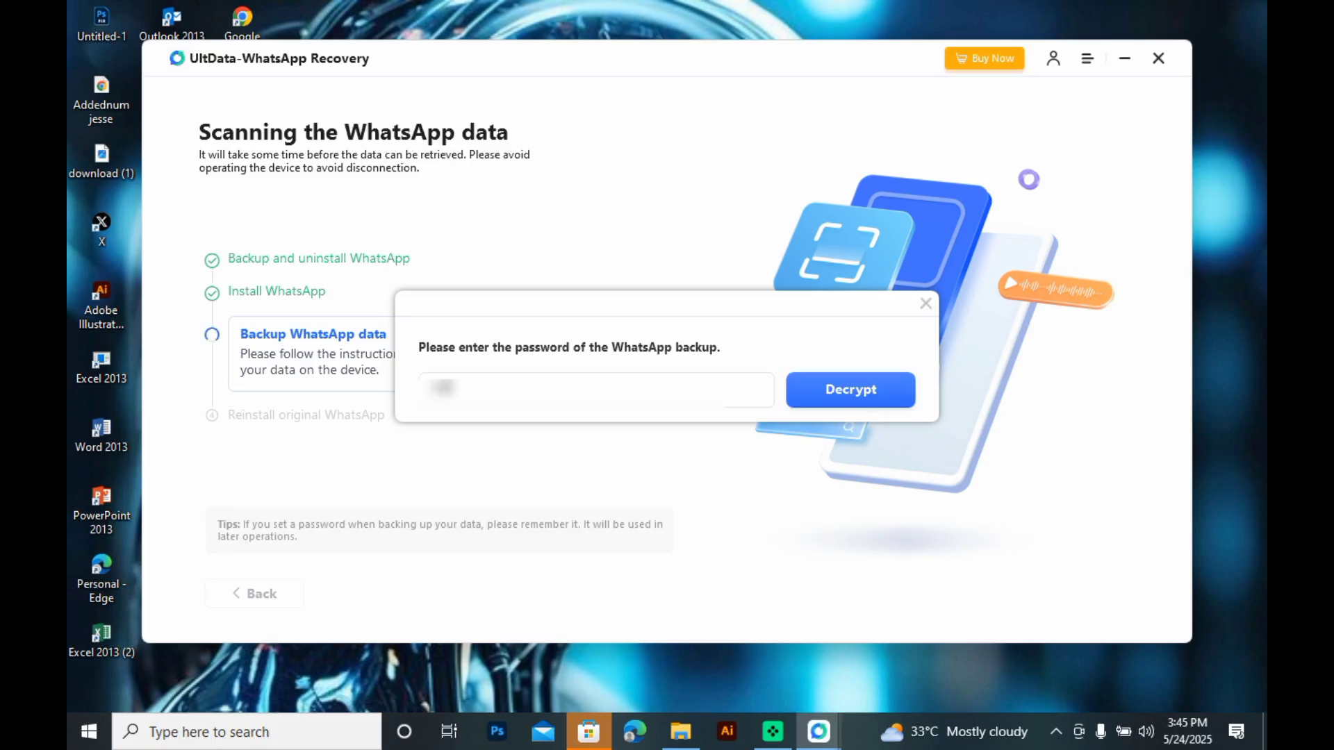
pyautogui.click(836, 386)
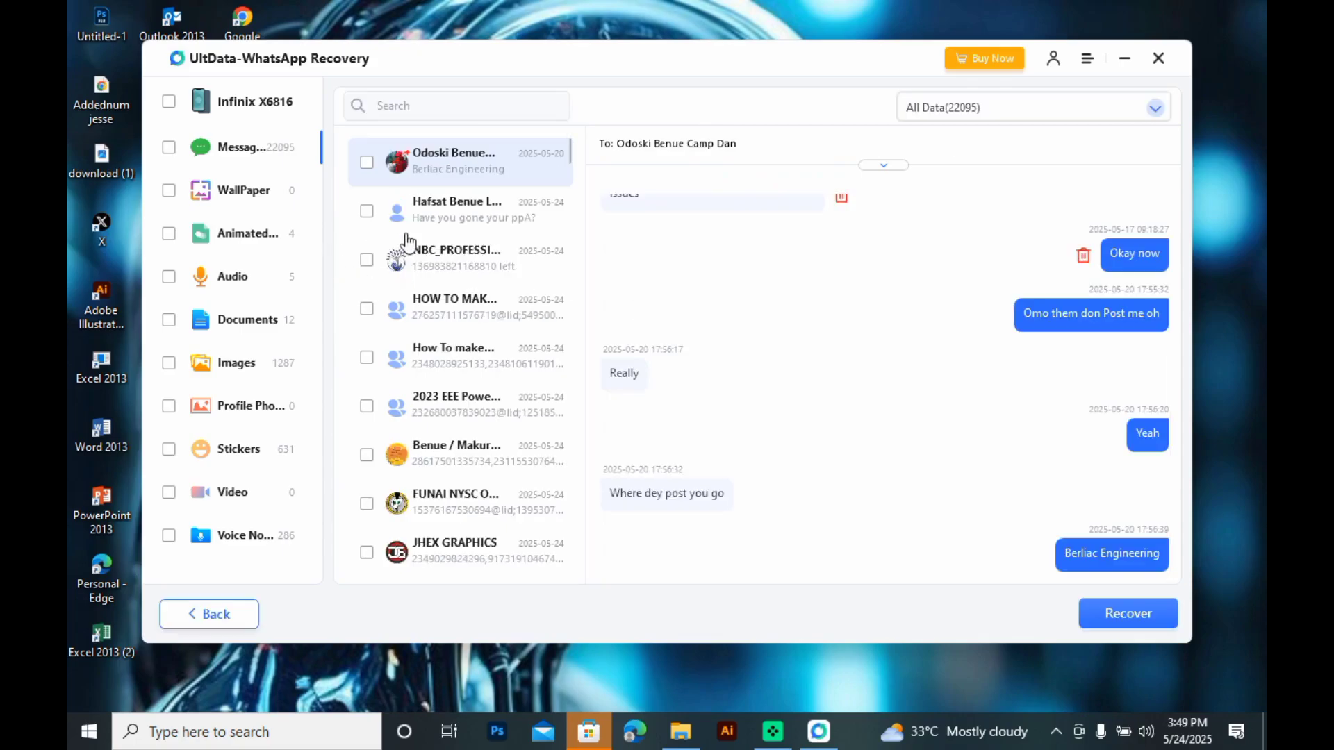
# Step: Preview the recovered NBC and Benue group chats, then show the 1287 recovered images
pyautogui.scroll(-8, 483, 288)
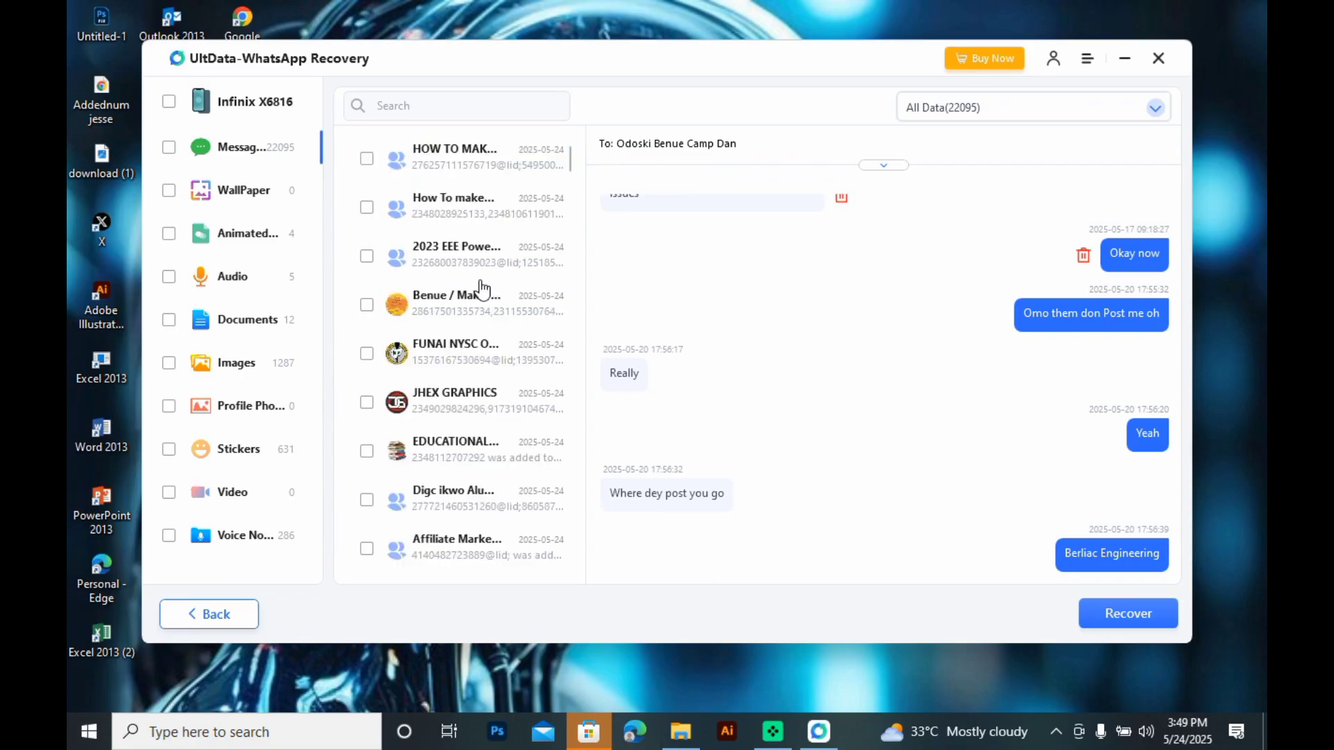
pyautogui.scroll(8, 483, 289)
pyautogui.scroll(-6, 481, 288)
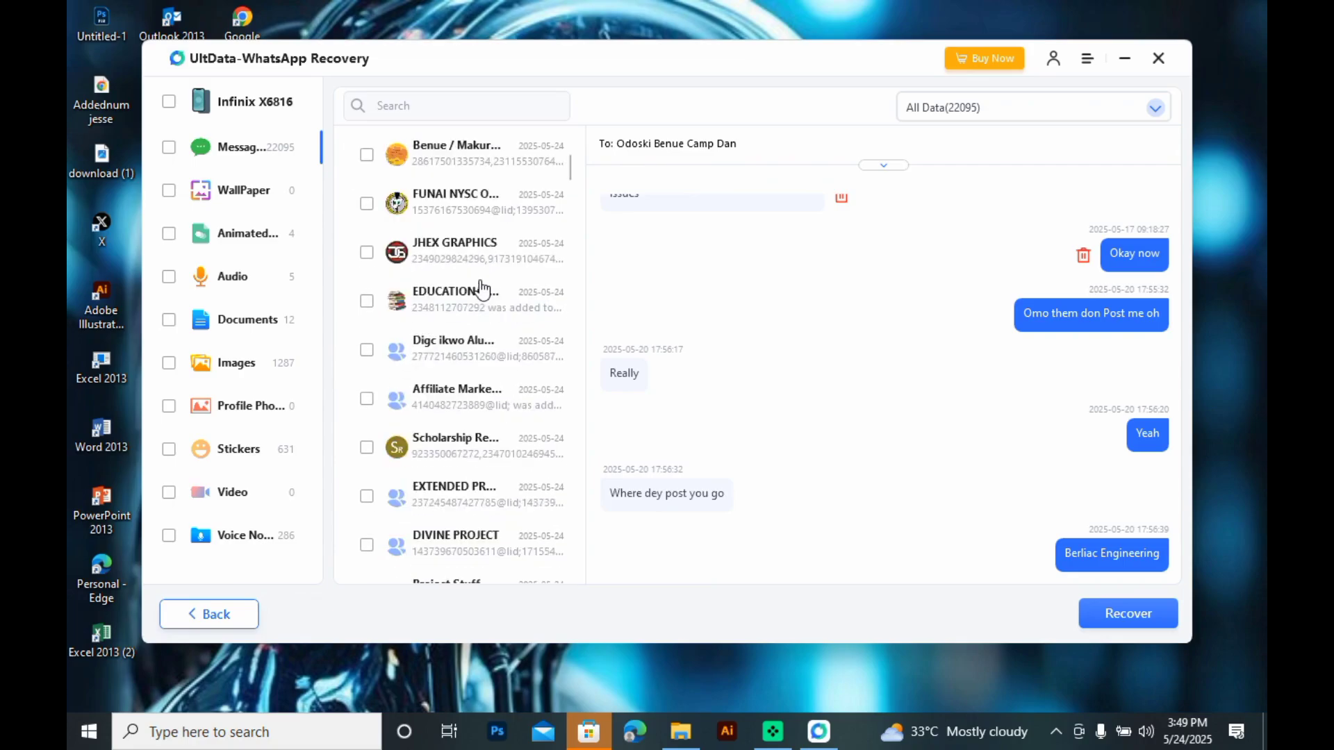
pyautogui.scroll(5, 472, 286)
pyautogui.scroll(3, 469, 285)
pyautogui.click(462, 258)
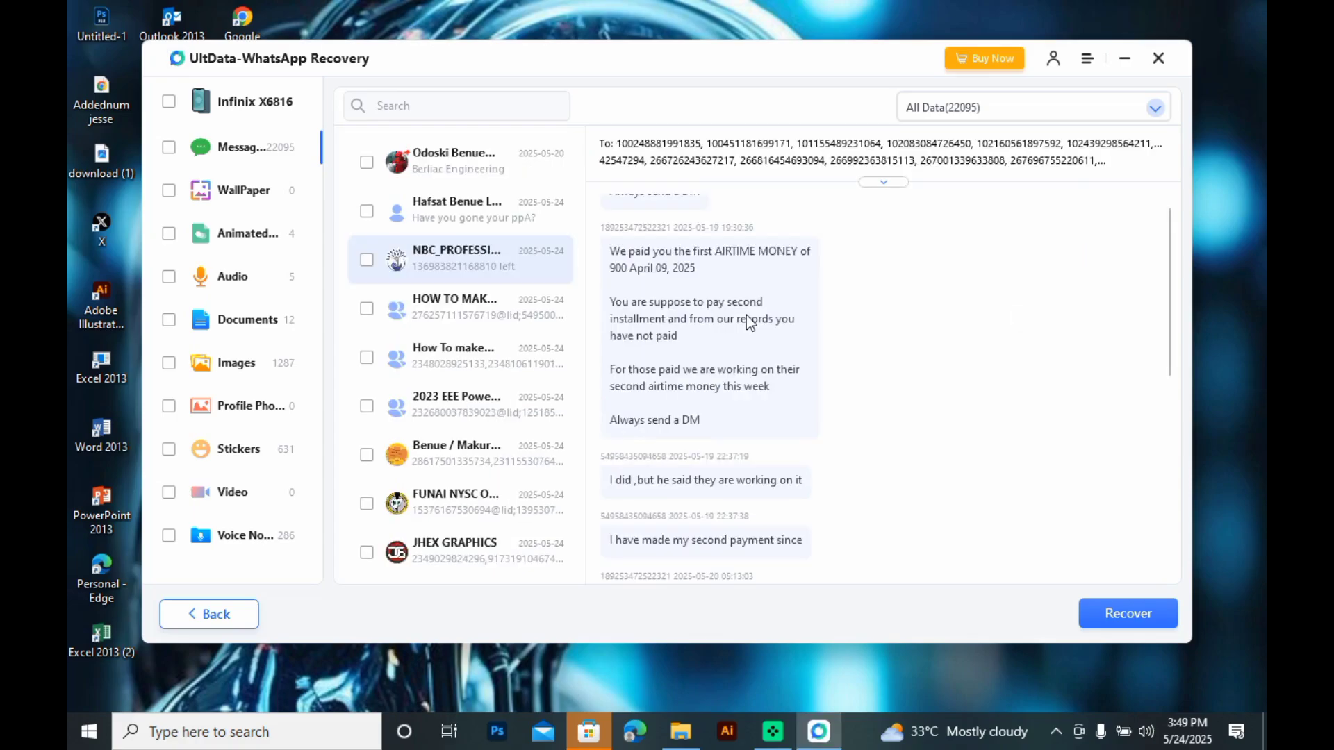
pyautogui.scroll(4, 746, 315)
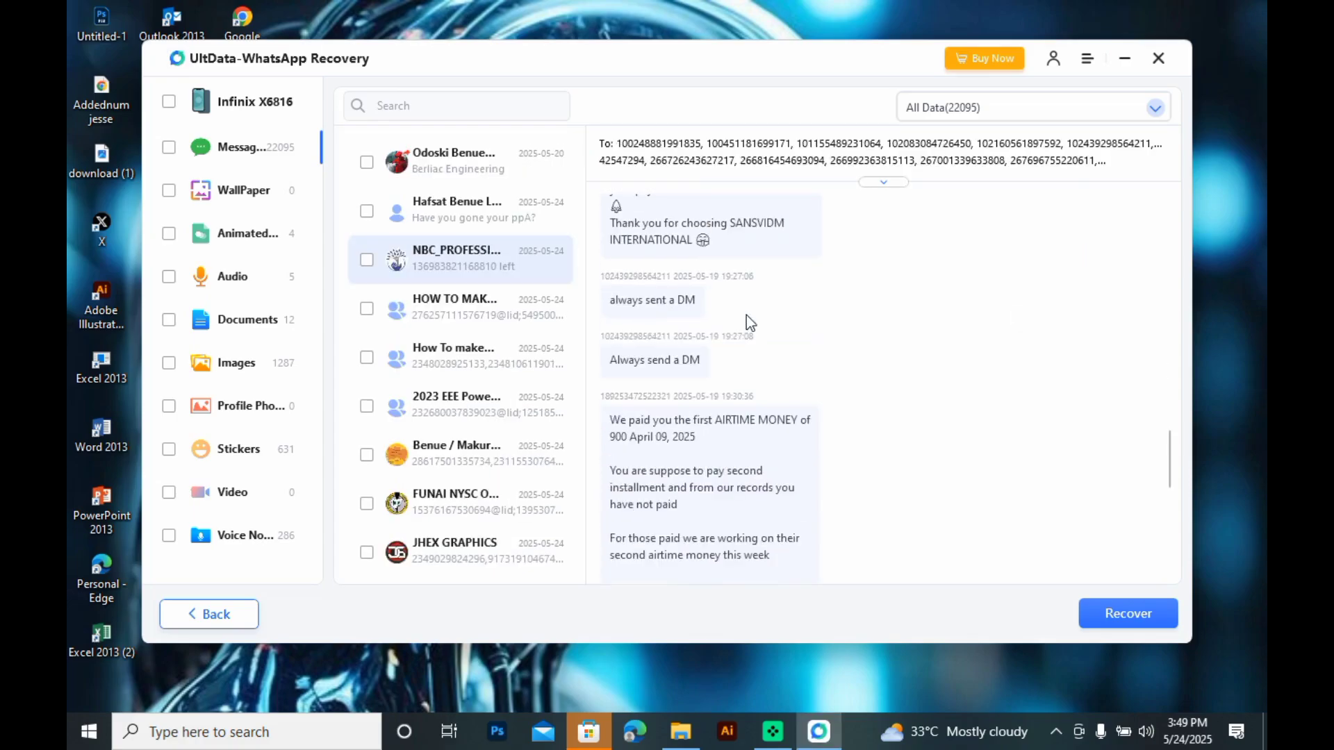
pyautogui.scroll(3, 746, 315)
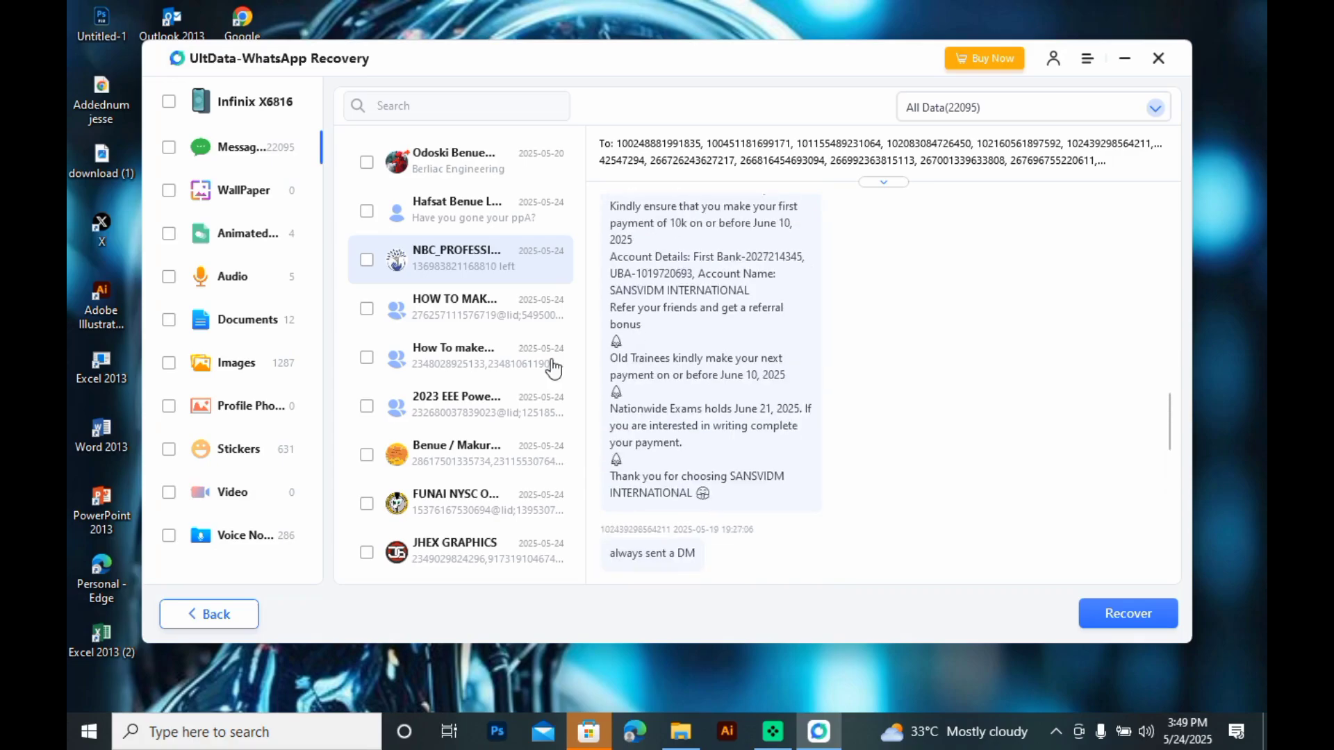
pyautogui.click(472, 447)
pyautogui.scroll(1, 727, 341)
pyautogui.click(245, 373)
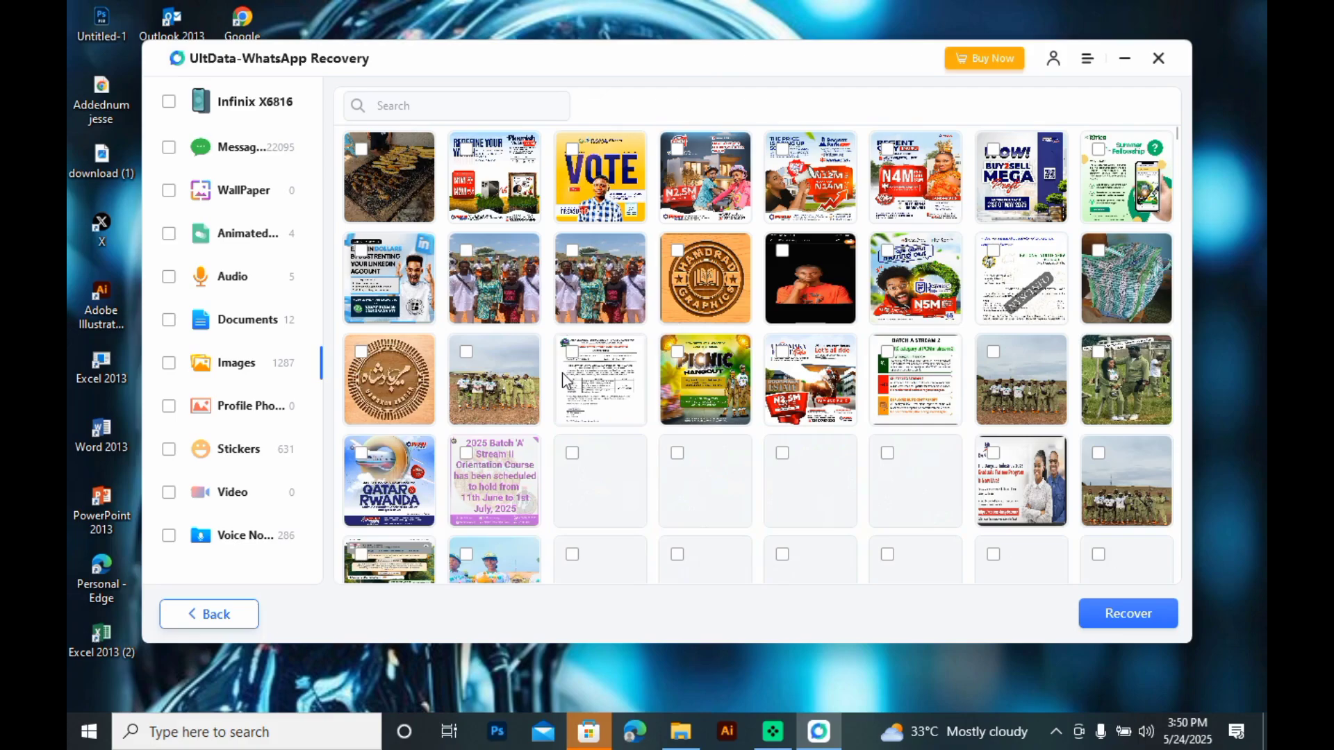
# Step: Look over the recovered documents and voice note files
pyautogui.scroll(-2, 564, 378)
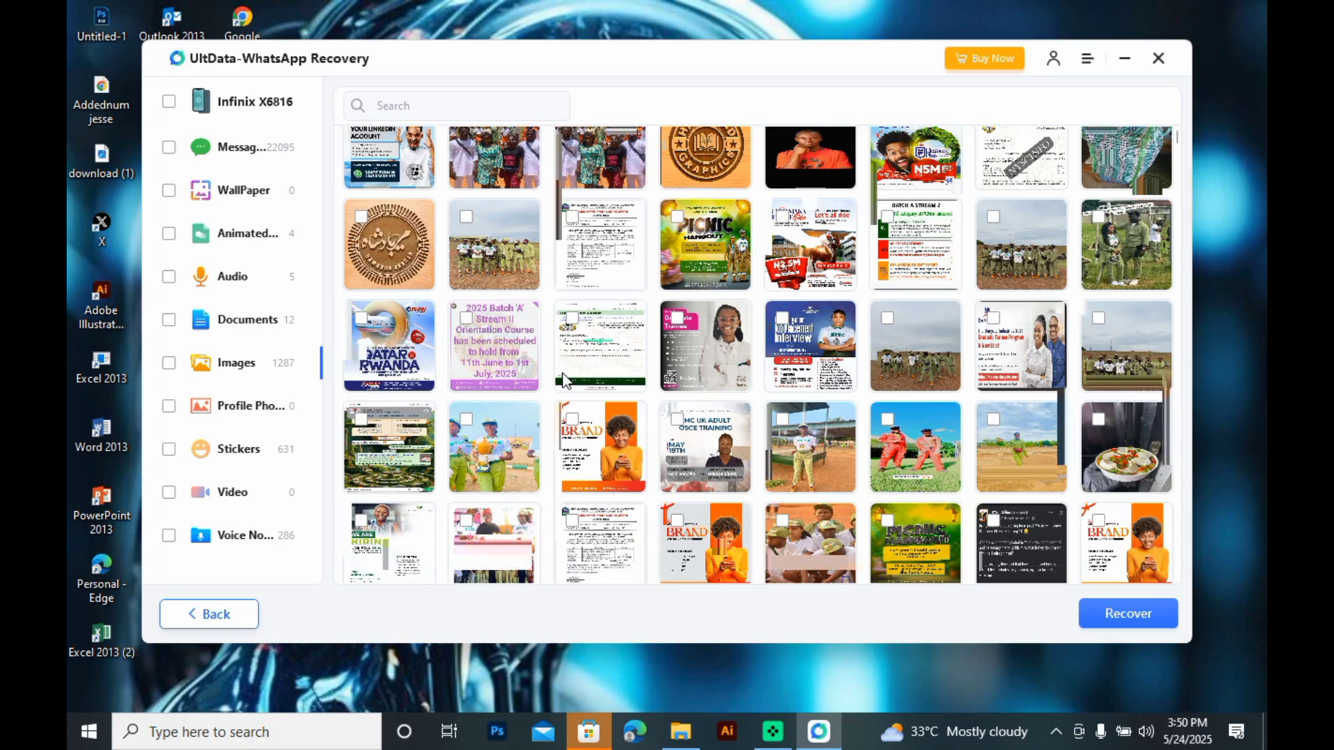
pyautogui.click(279, 316)
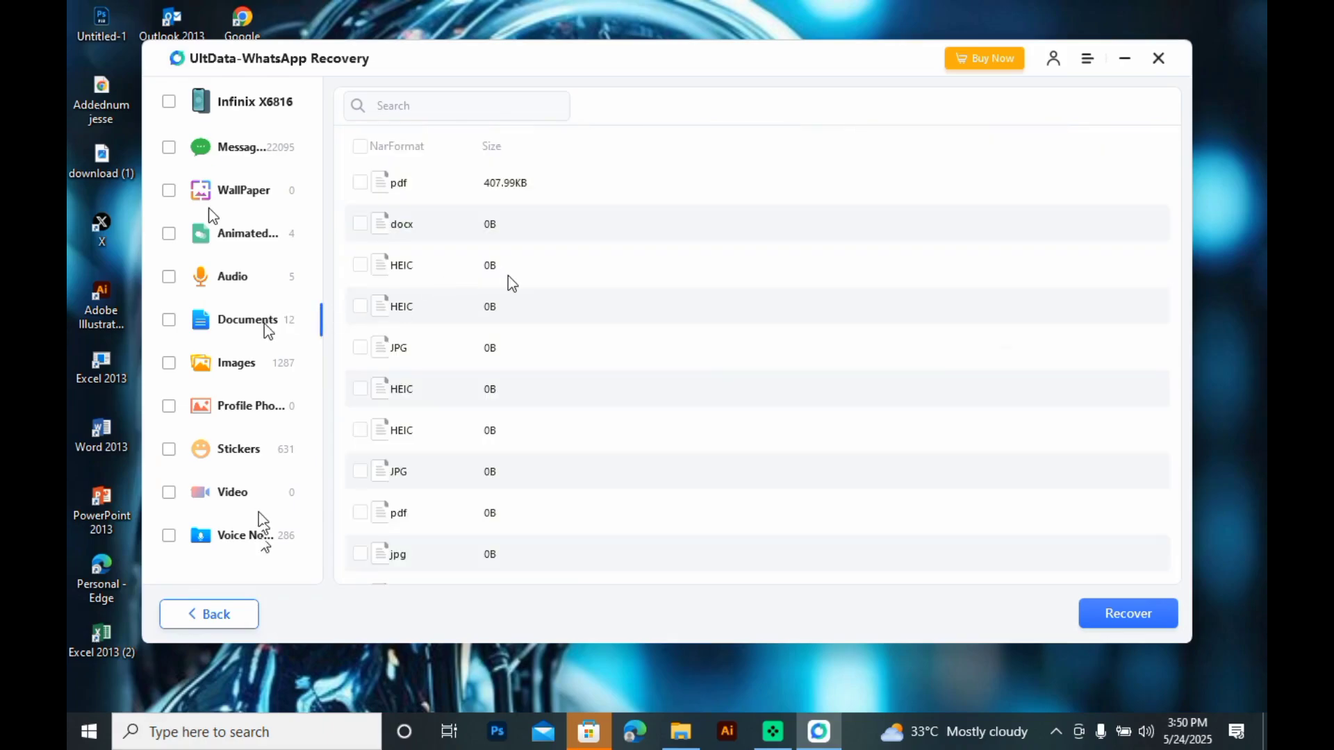
pyautogui.click(263, 526)
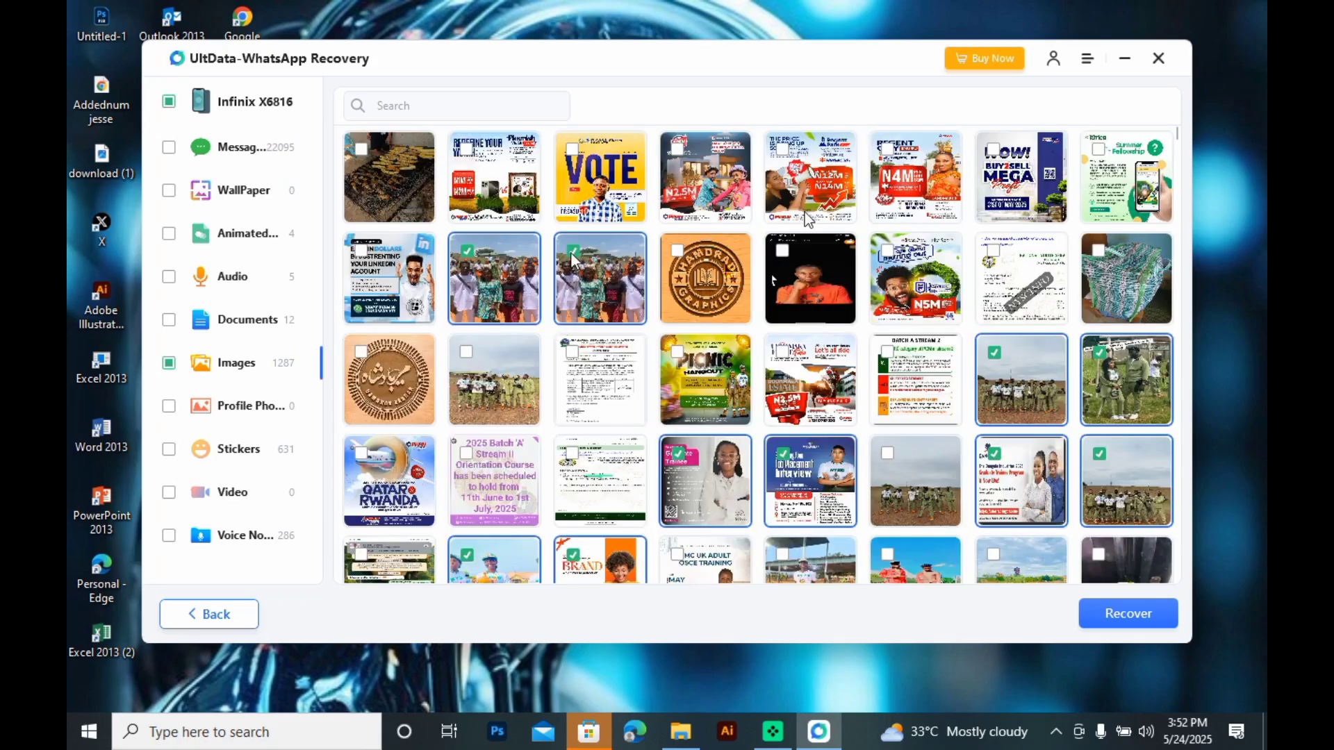
# Step: Mark a field photo for recovery and bring up the recovered message chats
pyautogui.click(466, 352)
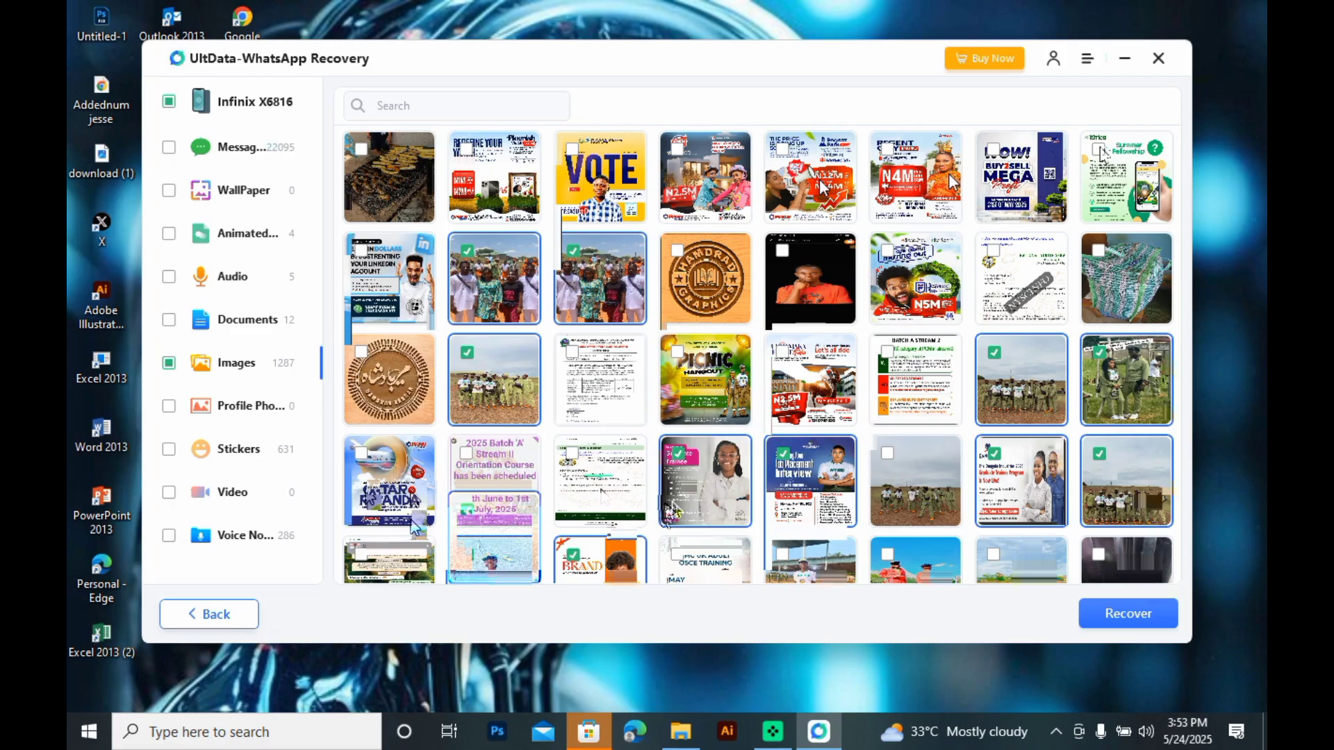
pyautogui.scroll(-10, 671, 514)
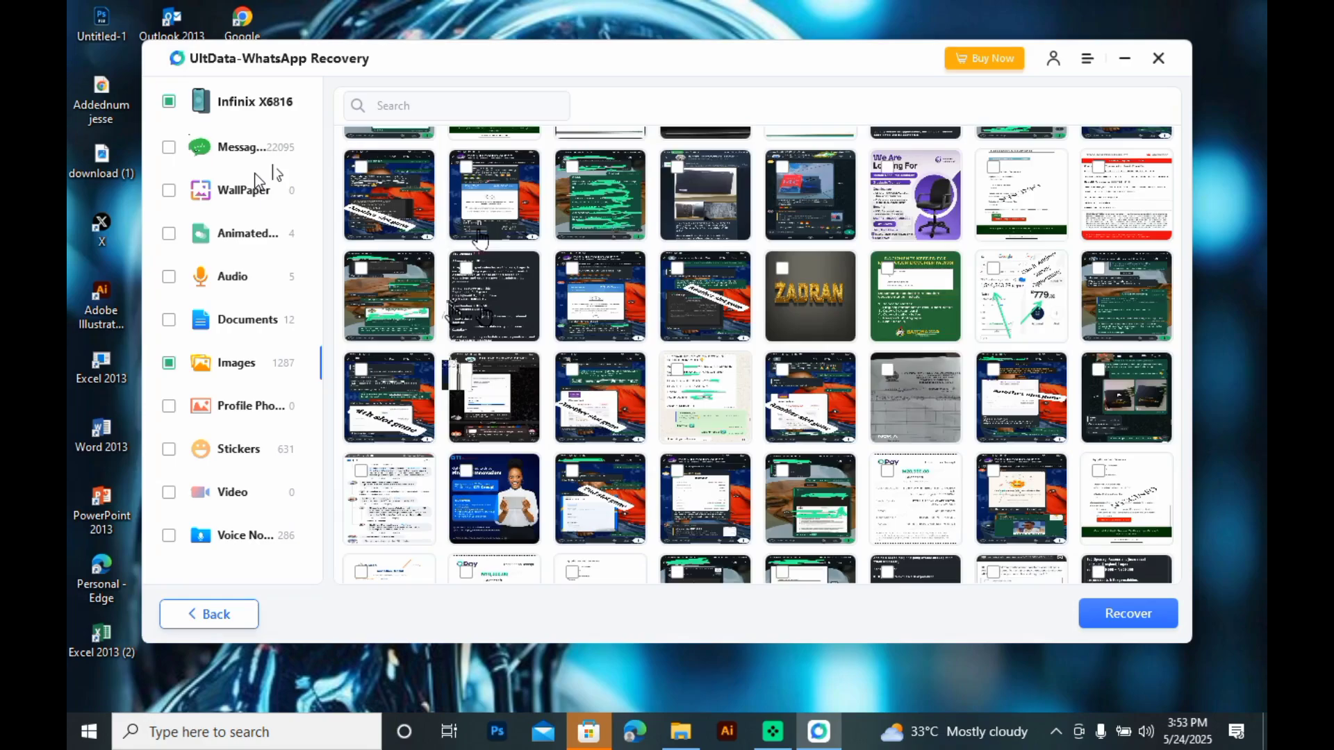
pyautogui.click(237, 147)
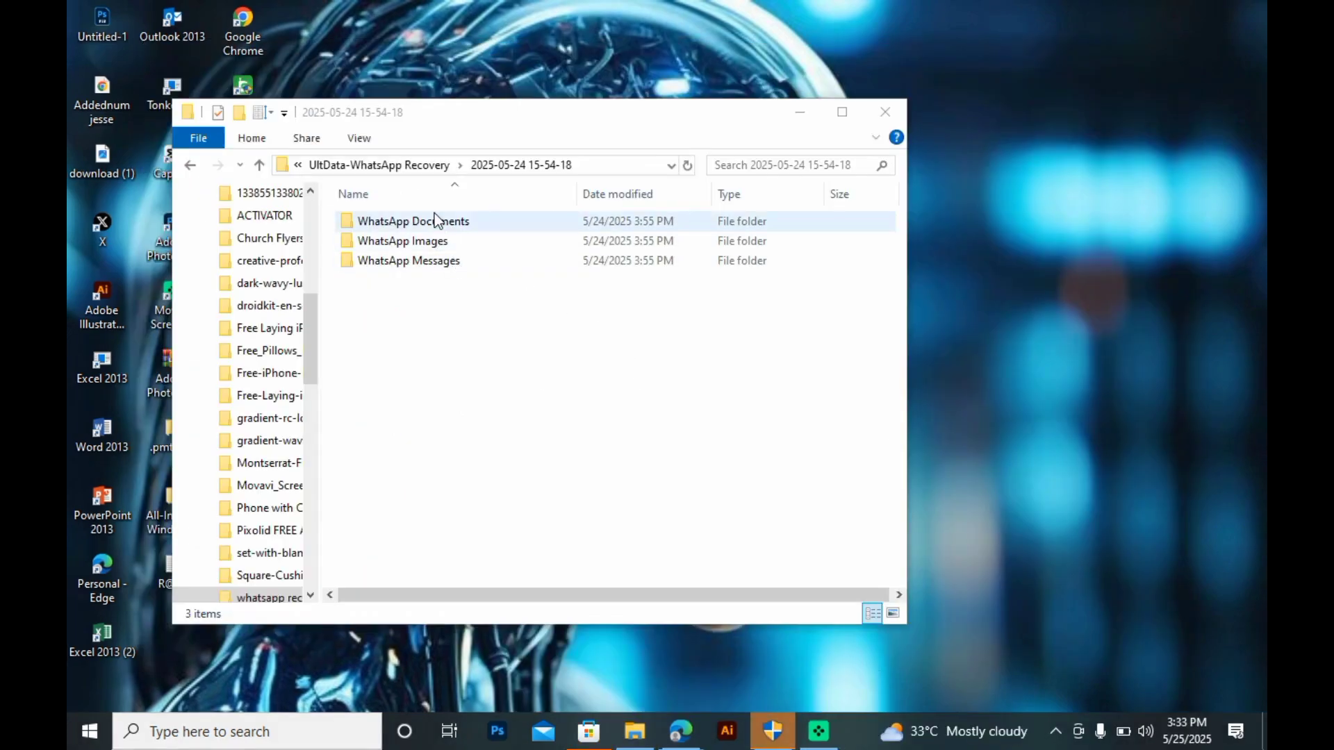
# Step: Open WhatsApp Images, maximize the window and select photo IMG-20250523-WA0002
pyautogui.doubleClick(435, 243)
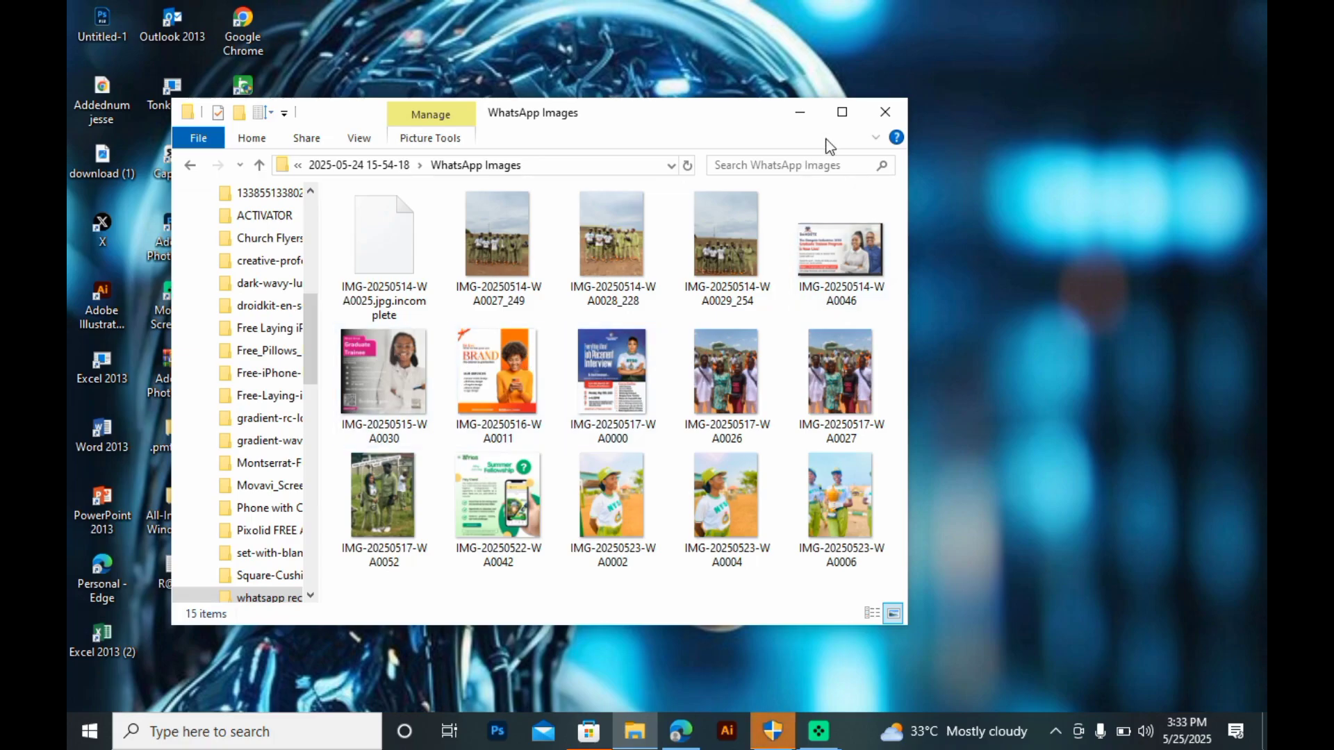
pyautogui.click(840, 113)
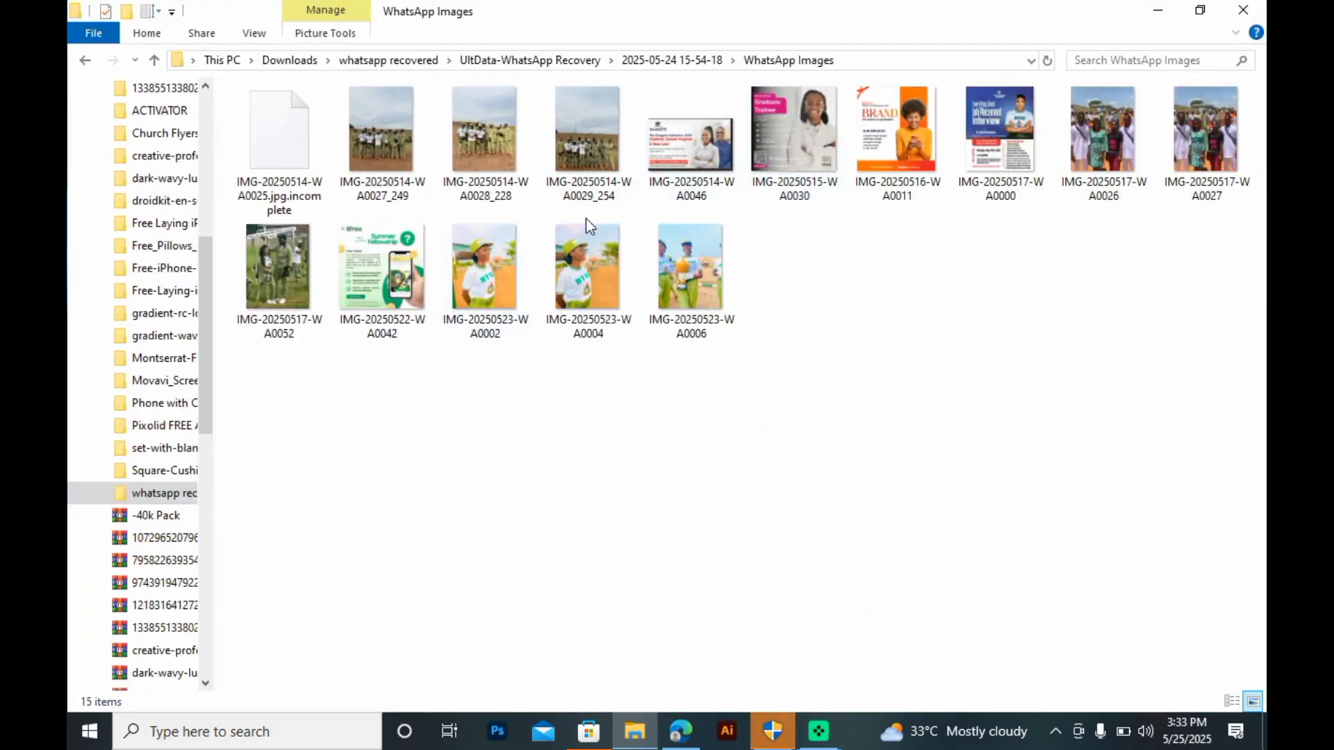
pyautogui.click(457, 280)
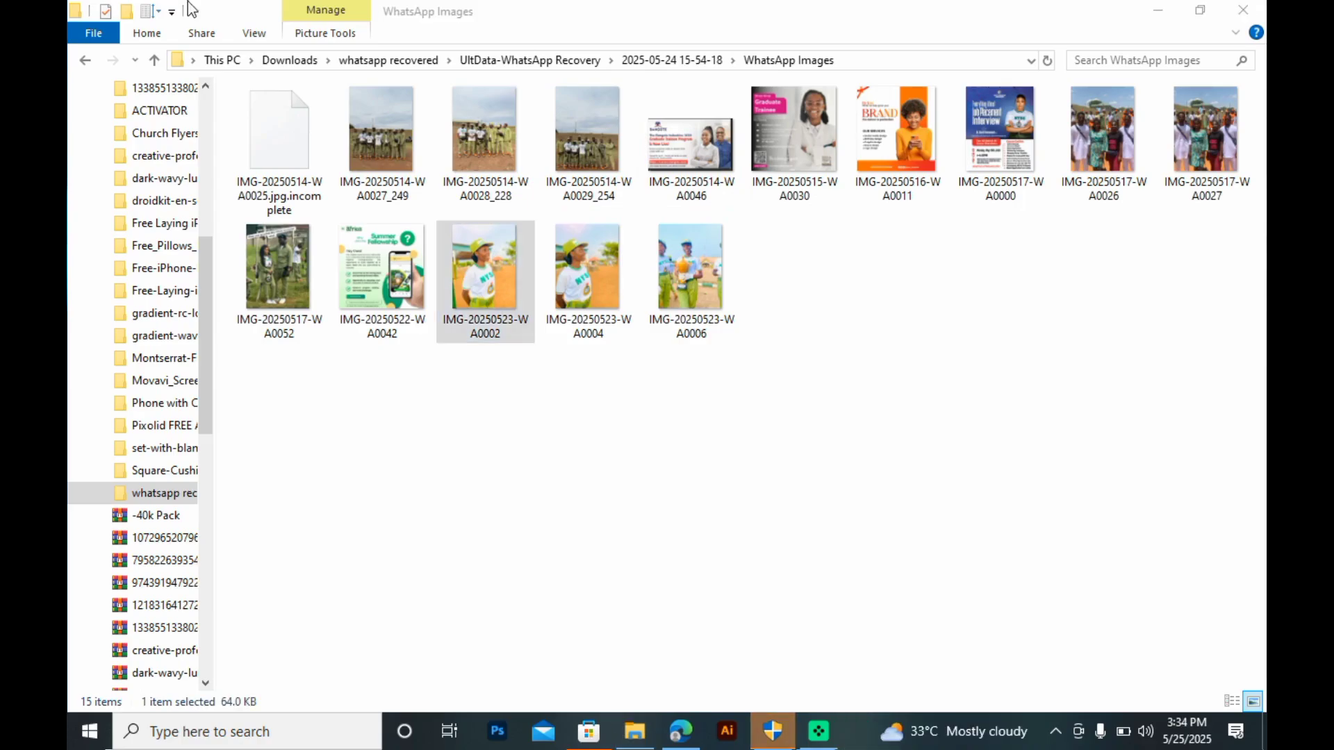
pyautogui.click(154, 60)
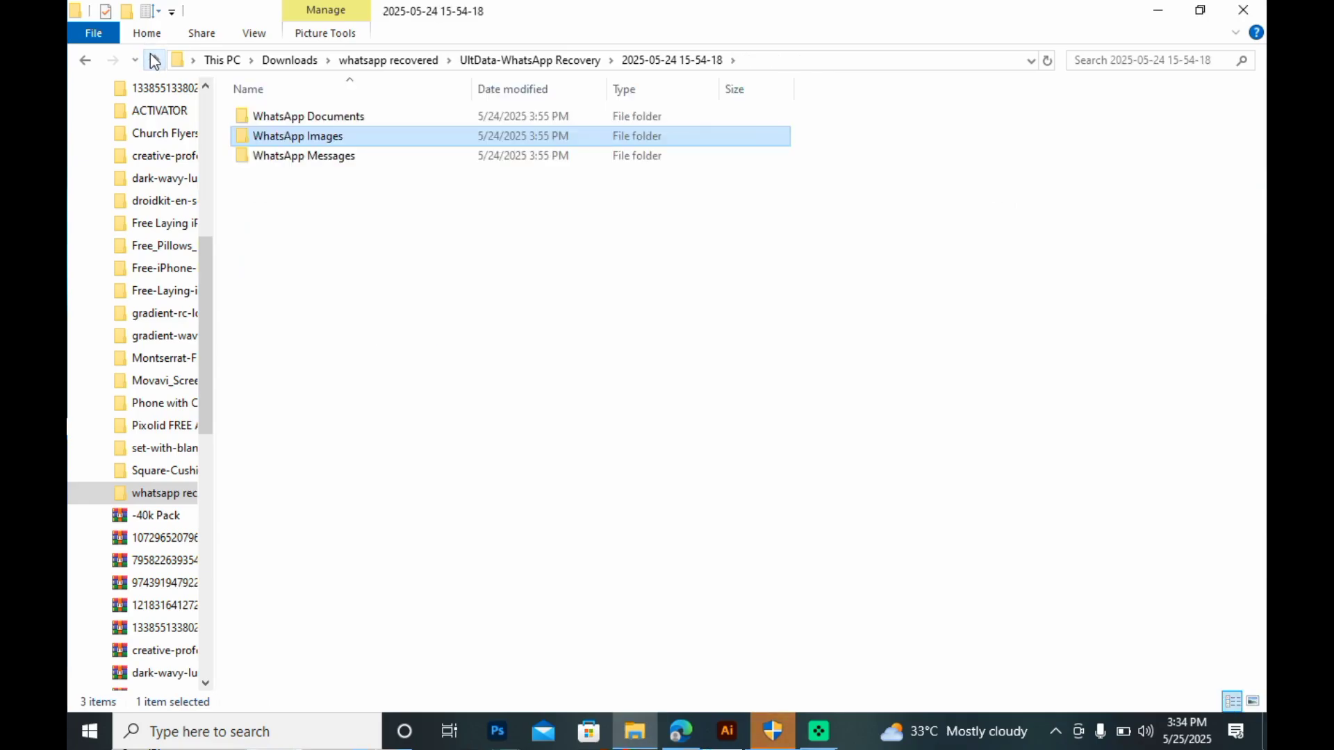
# Step: Check the WhatsApp Documents folder, then open WhatsApp Messages and scroll its 163 chat files
pyautogui.doubleClick(328, 123)
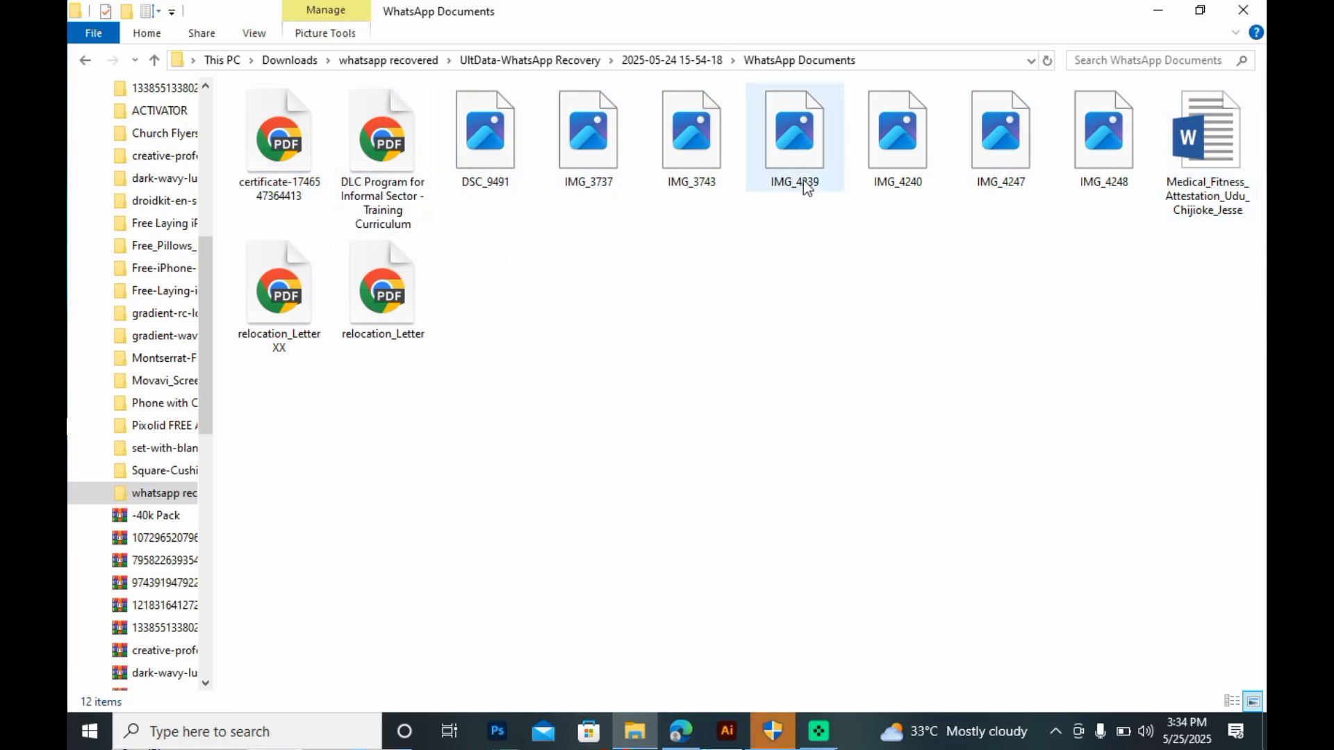
pyautogui.click(154, 59)
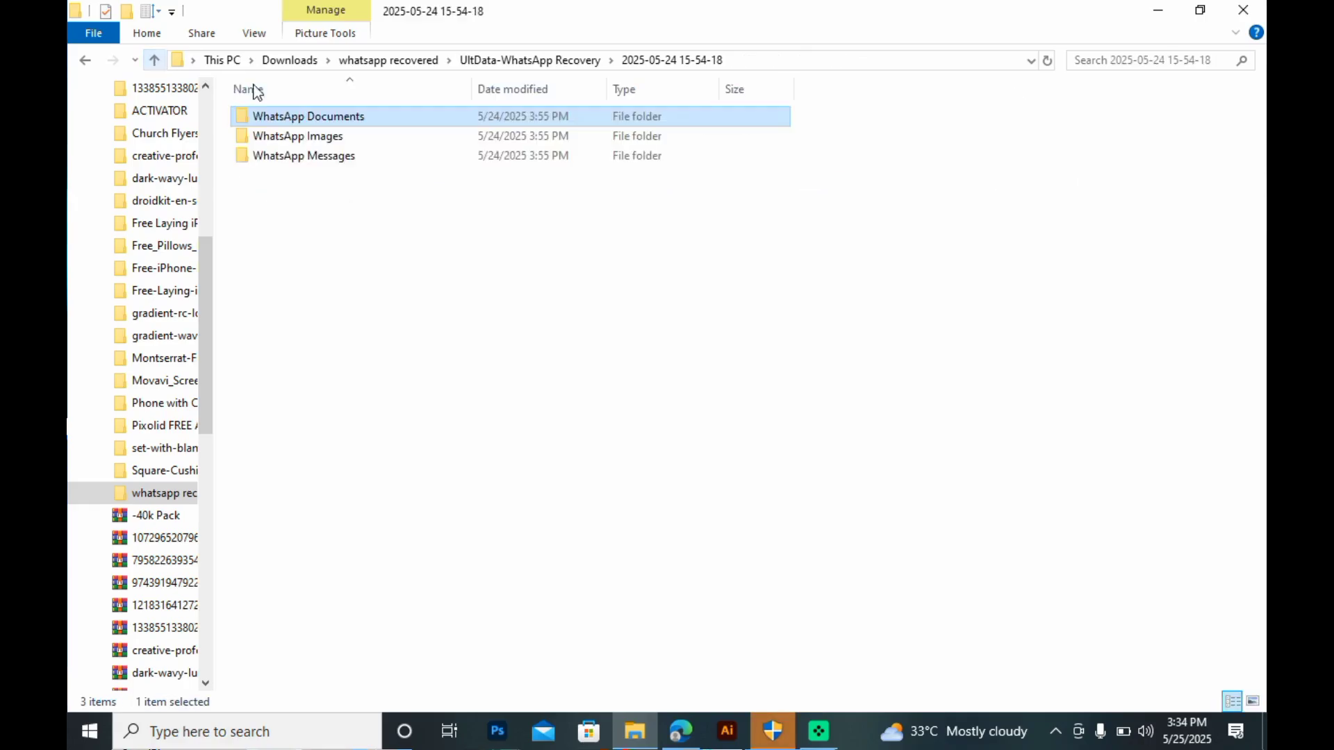
pyautogui.doubleClick(343, 157)
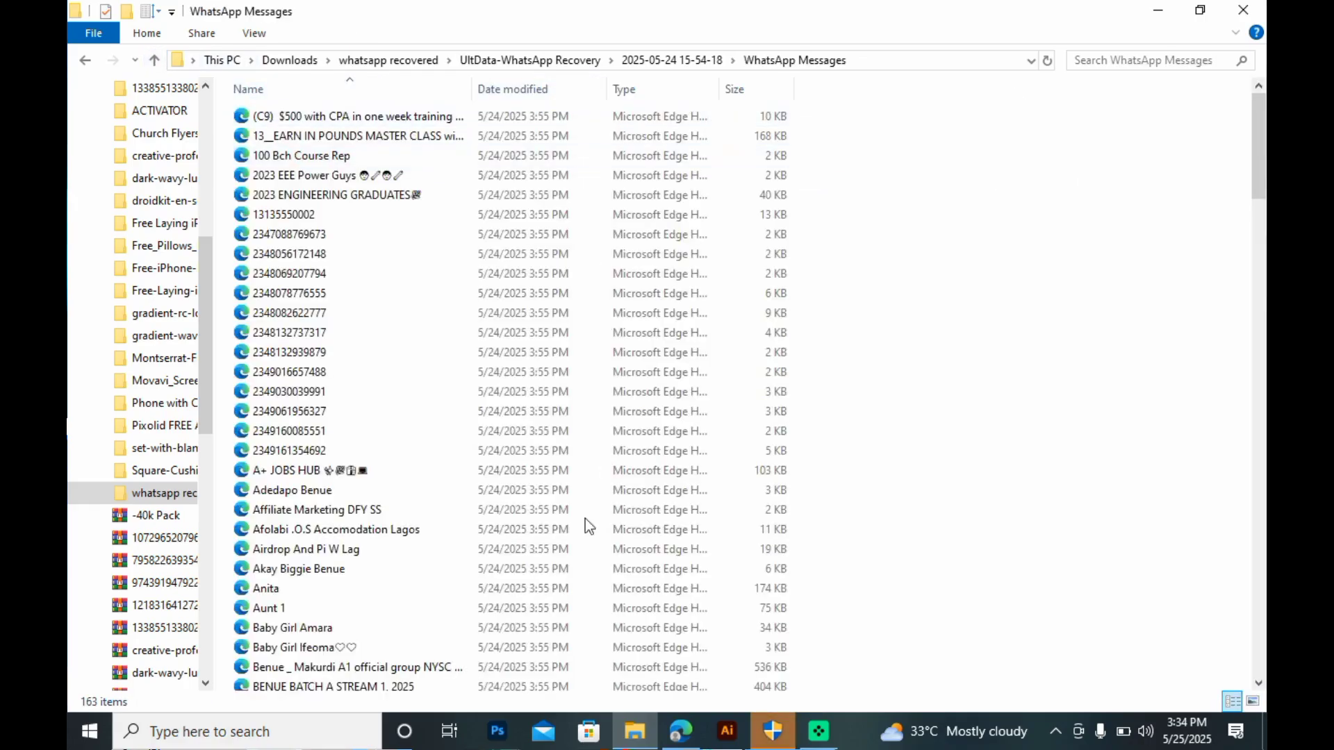
pyautogui.scroll(-10, 482, 194)
pyautogui.scroll(10, 482, 195)
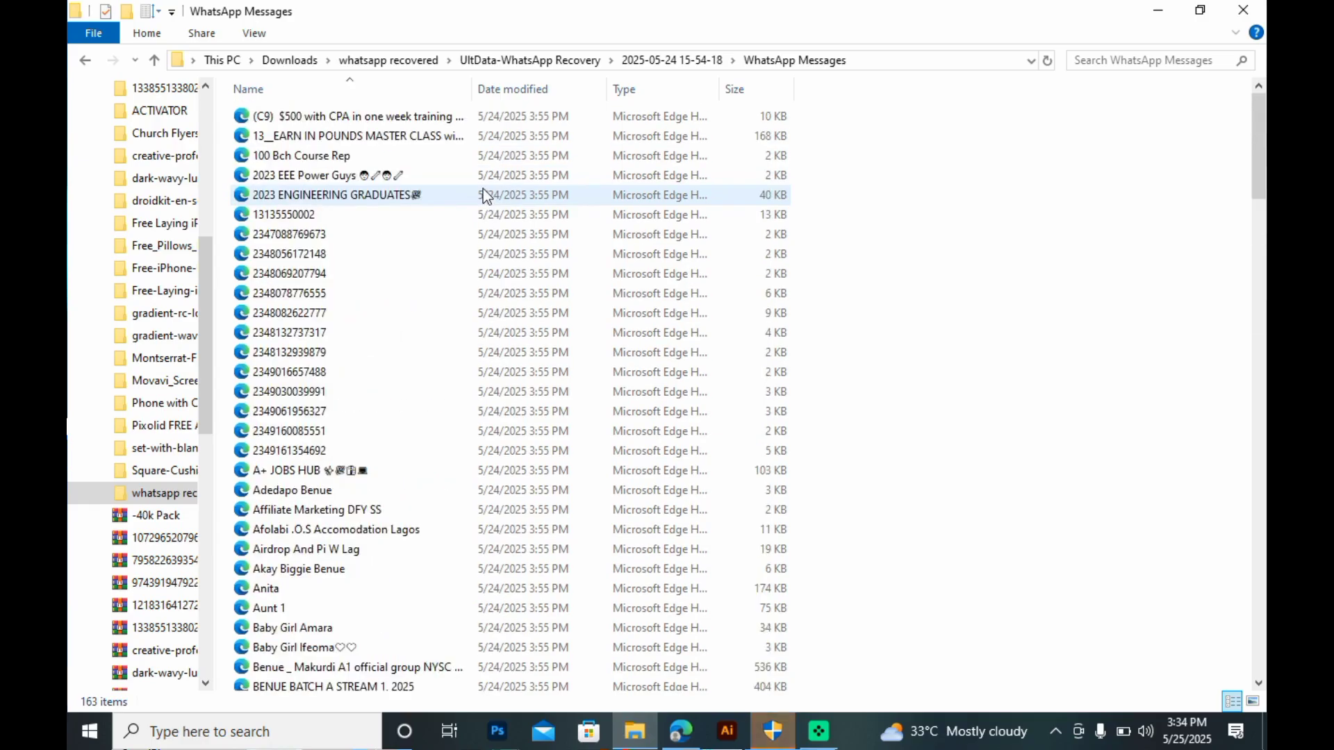
pyautogui.scroll(-20, 482, 195)
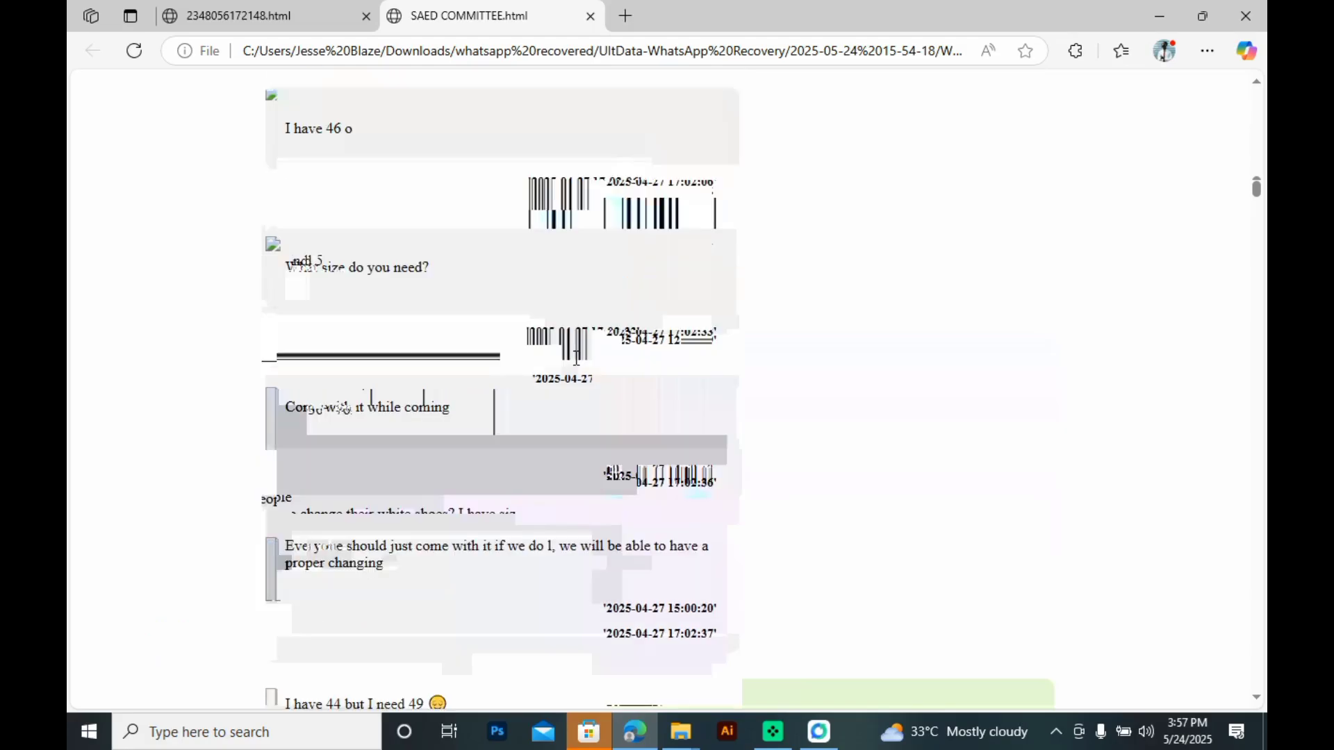
# Step: Scroll down through the recovered SAED COMMITTEE conversation in Edge
pyautogui.scroll(-6, 576, 357)
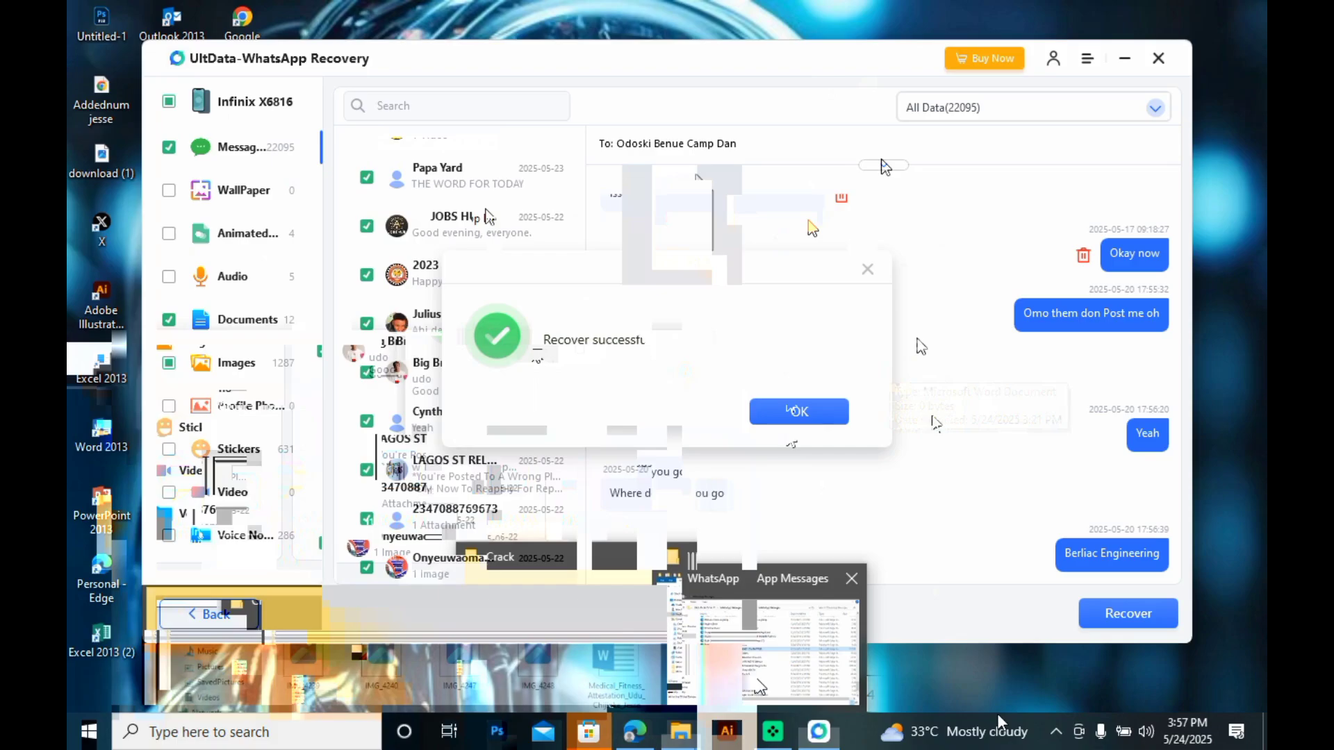
# Step: Close the 'Recover successfully!' confirmation with OK
pyautogui.click(799, 411)
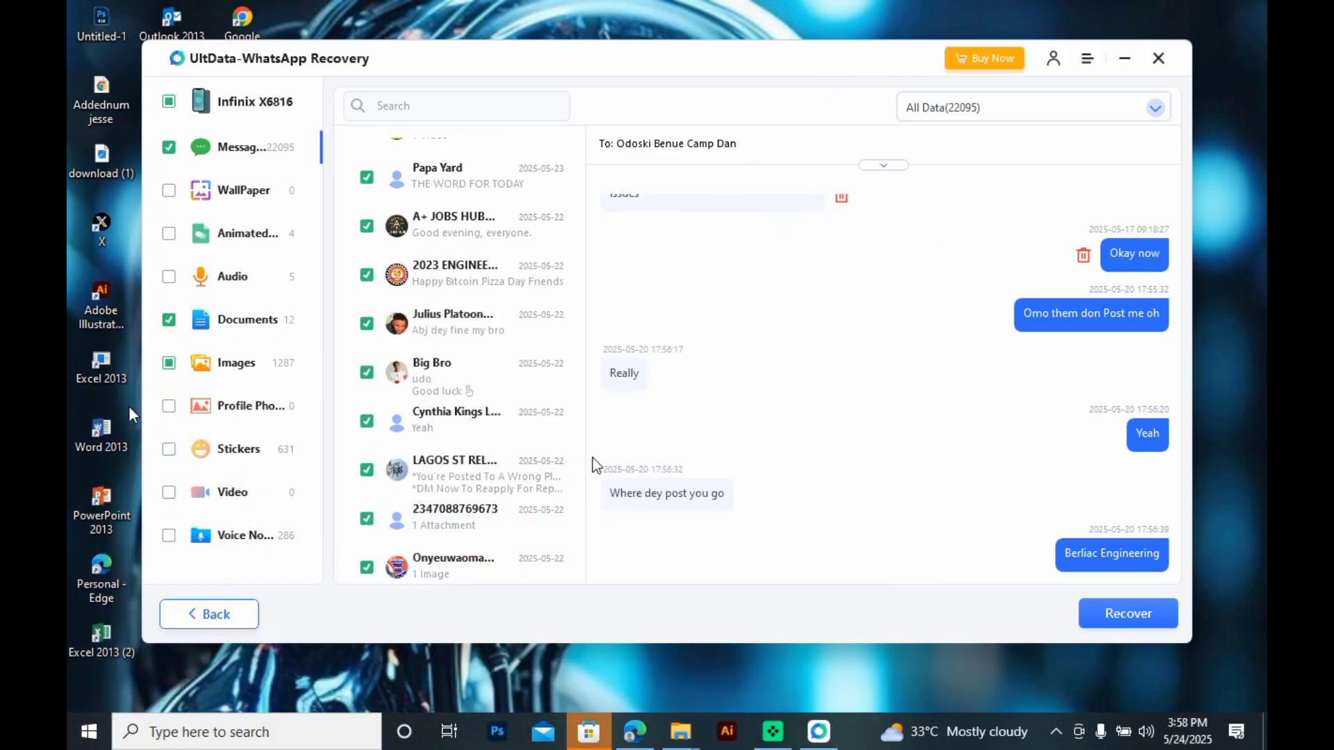